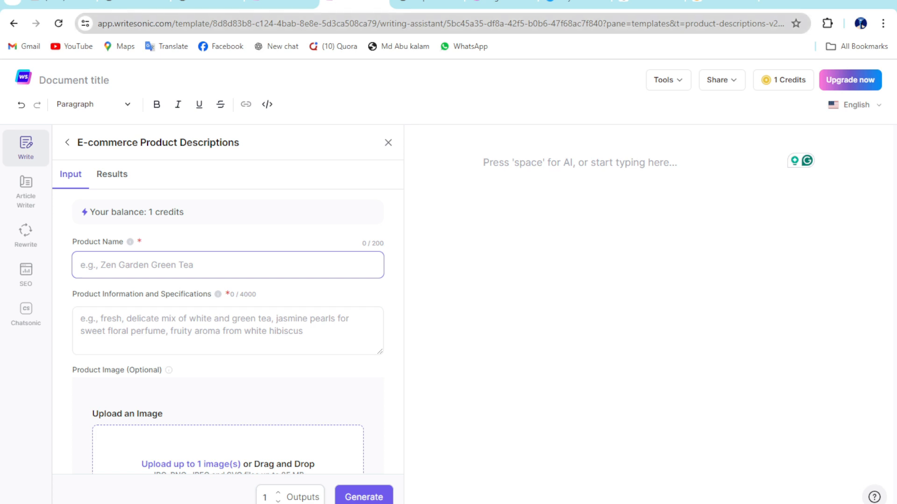
Copy "Traditional Medicinals Tea" from the product title on the Amazon page into the Writesonic form's Product Name.
left_click(721, 2)
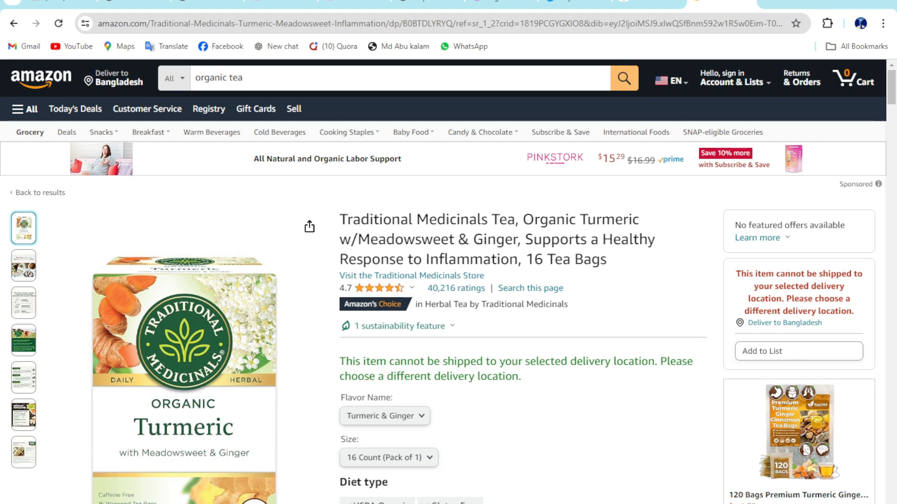
left_click_drag(523, 220, 548, 220)
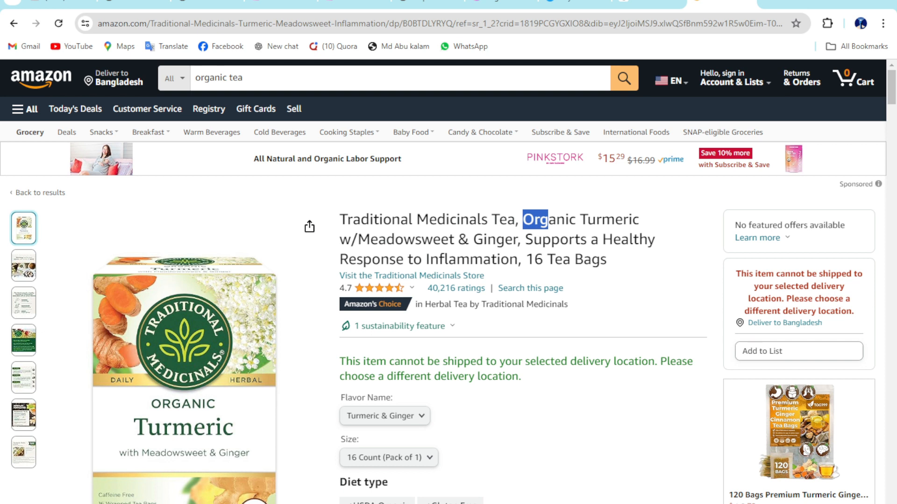
left_click_drag(507, 219, 373, 220)
left_click_drag(516, 220, 339, 220)
right_click(351, 219)
left_click(389, 230)
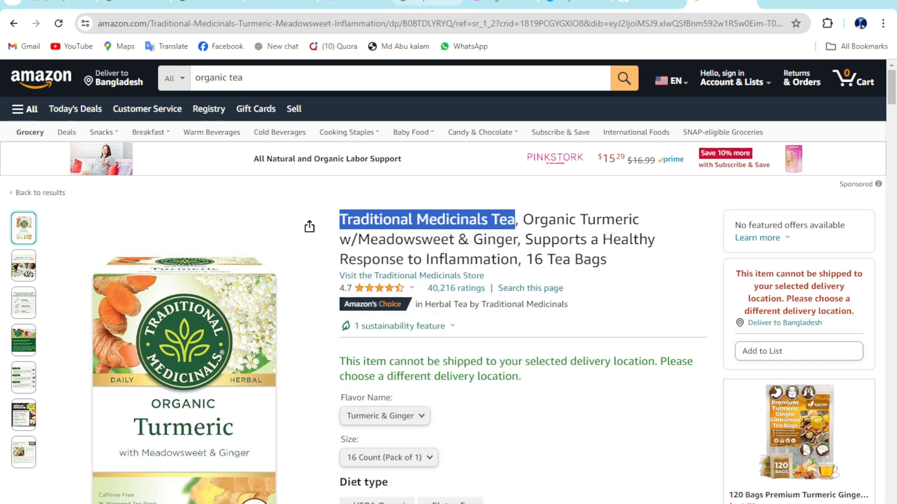
left_click(354, 5)
right_click(201, 264)
left_click(240, 146)
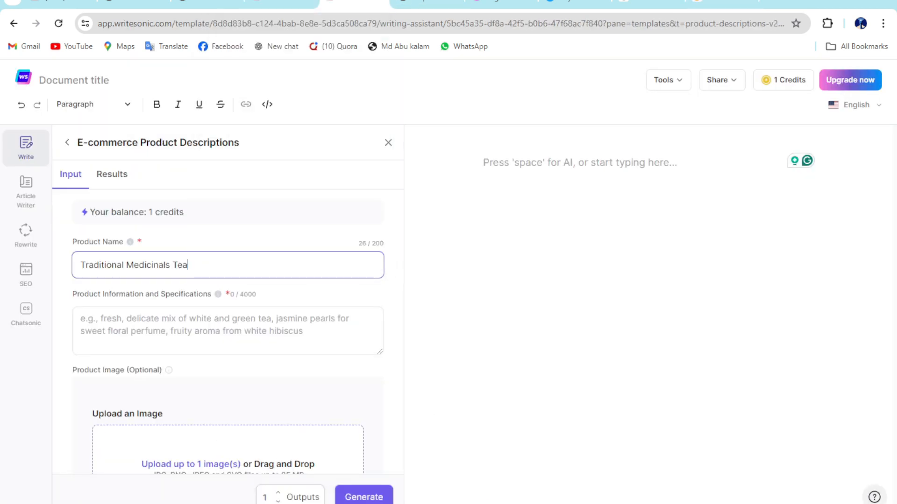
Copy the sentence under Sustainability features on the Amazon page into the form's Product Information and Specifications.
scroll(229, 337, "down", 2)
left_click(228, 268)
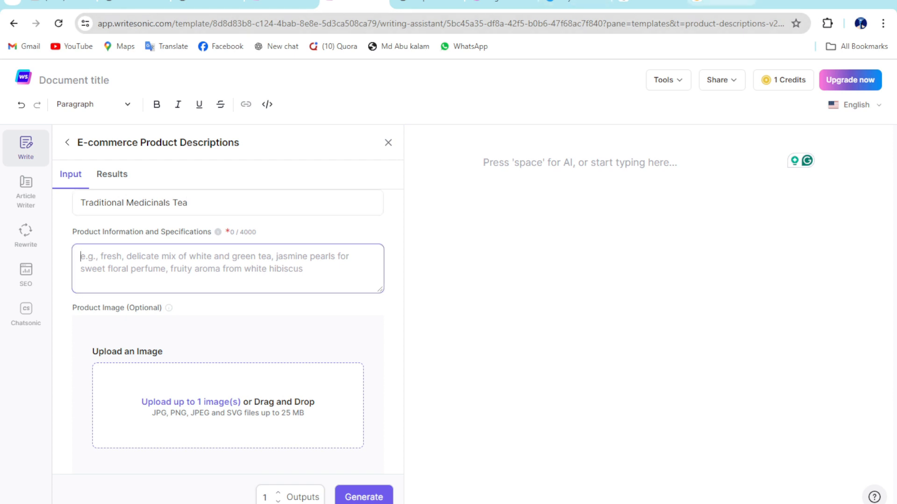
left_click(721, 4)
scroll(449, 281, "down", 15)
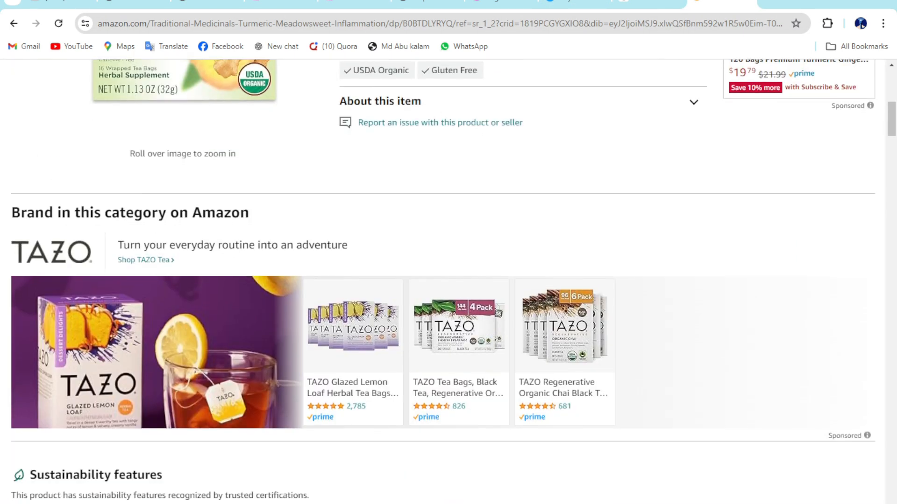
triple_click(160, 309)
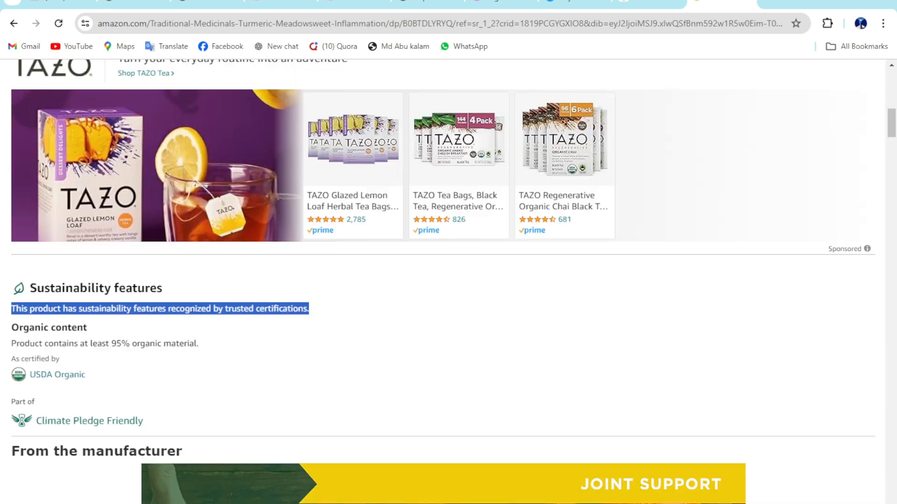
right_click(28, 310)
left_click(52, 321)
left_click(354, 2)
key("ctrl+v")
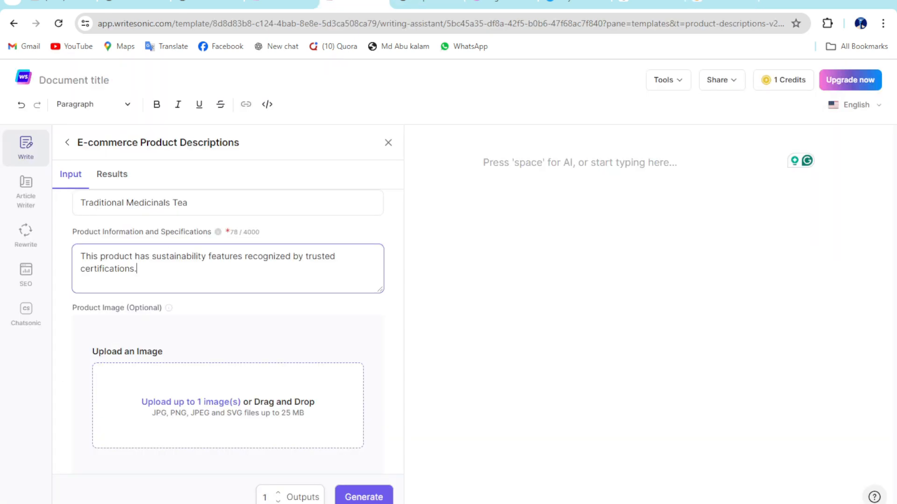
Save the enlarged main product image from the Amazon page to the Videos folder as a JPEG.
scroll(228, 327, "down", 4)
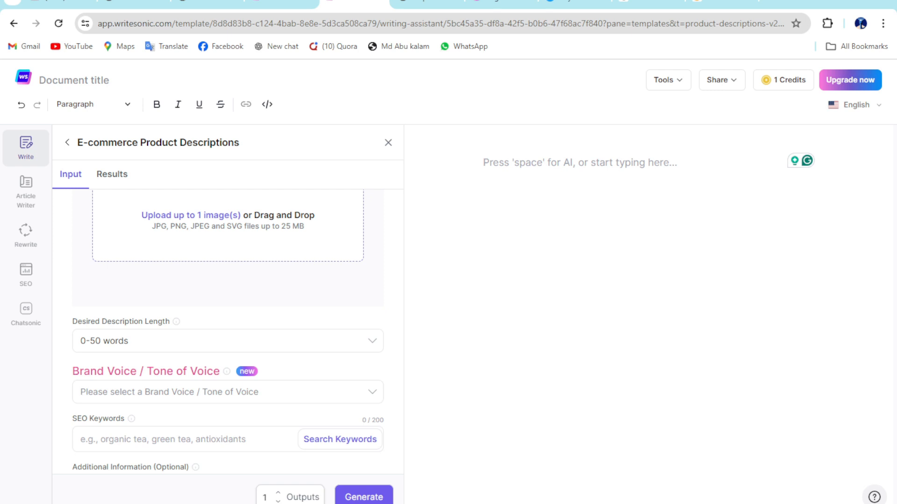
left_click(721, 2)
scroll(207, 283, "up", 15)
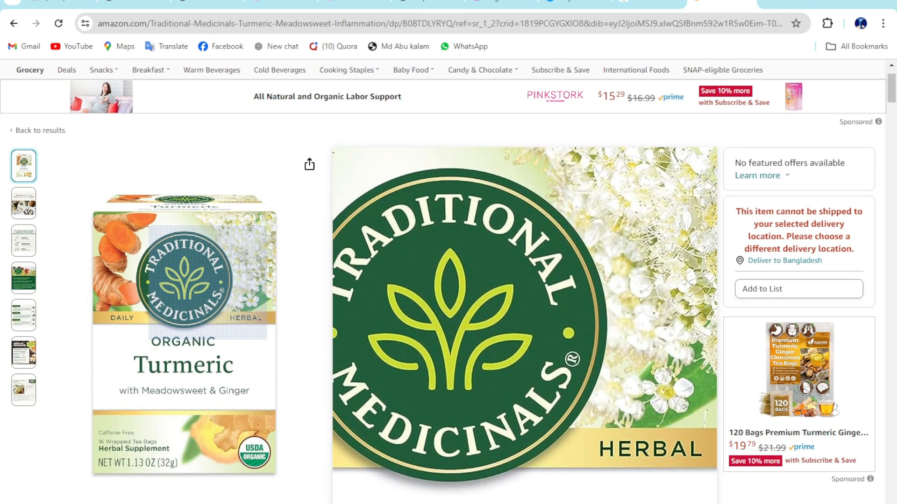
left_click(207, 283)
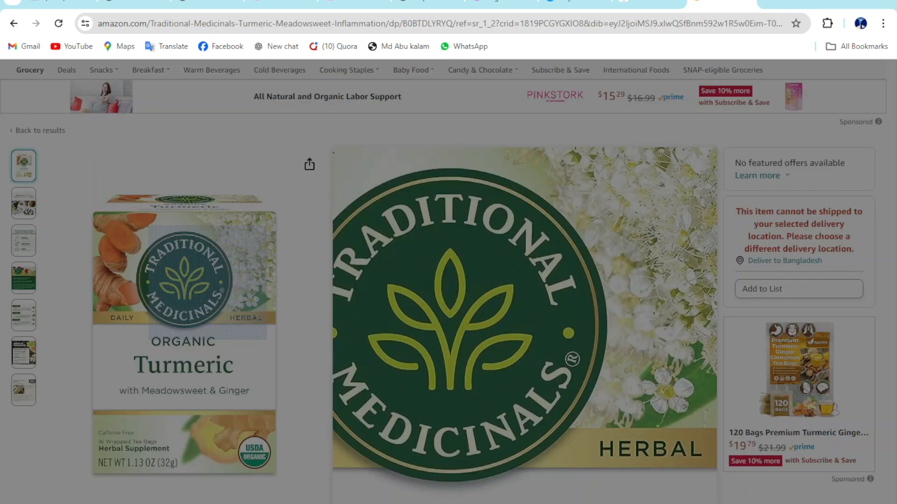
right_click(355, 252)
left_click(410, 283)
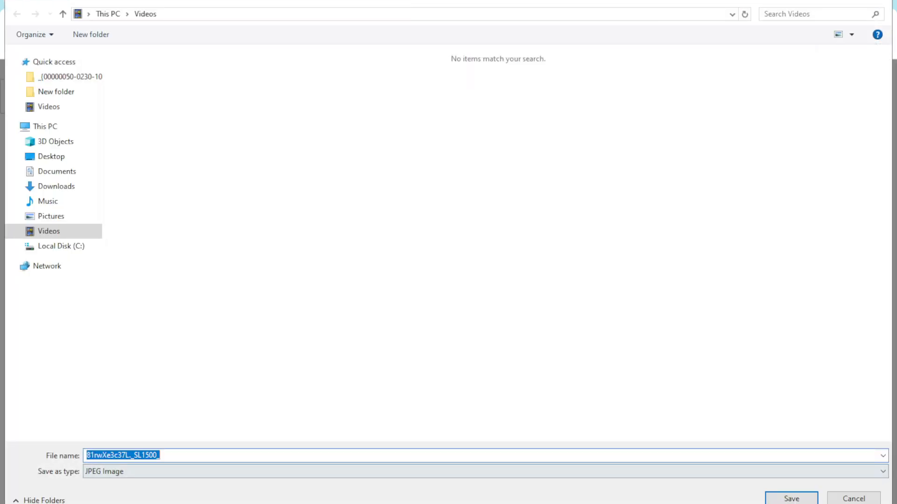
key("Return")
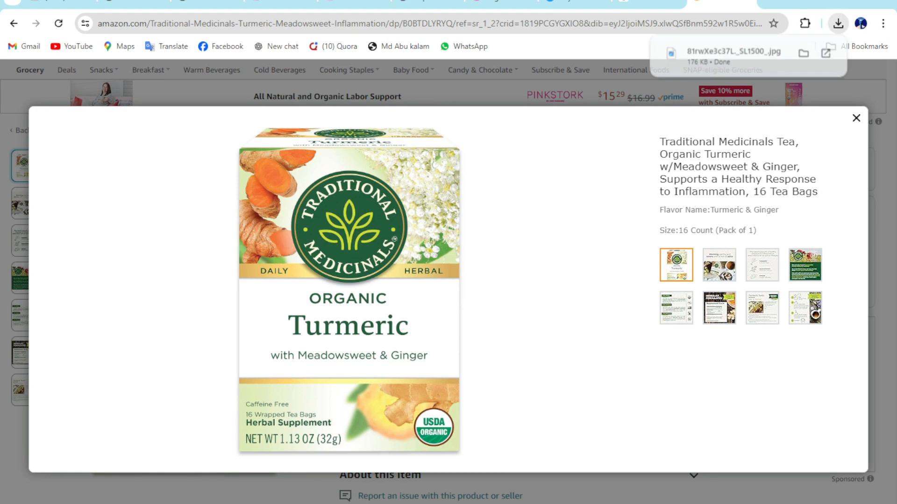
Upload the downloaded 81rwXe3c37L._SL1500_.jpg as the Product Image in the Writesonic form.
left_click(281, 2)
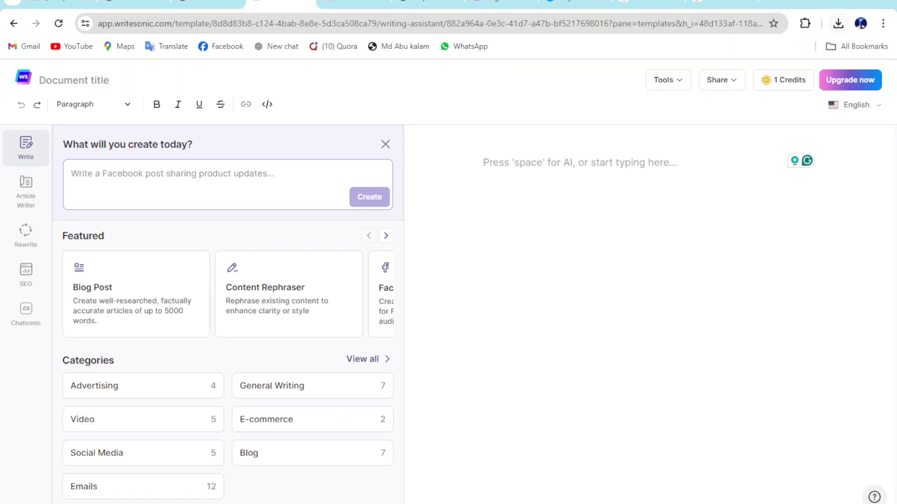
left_click(355, 3)
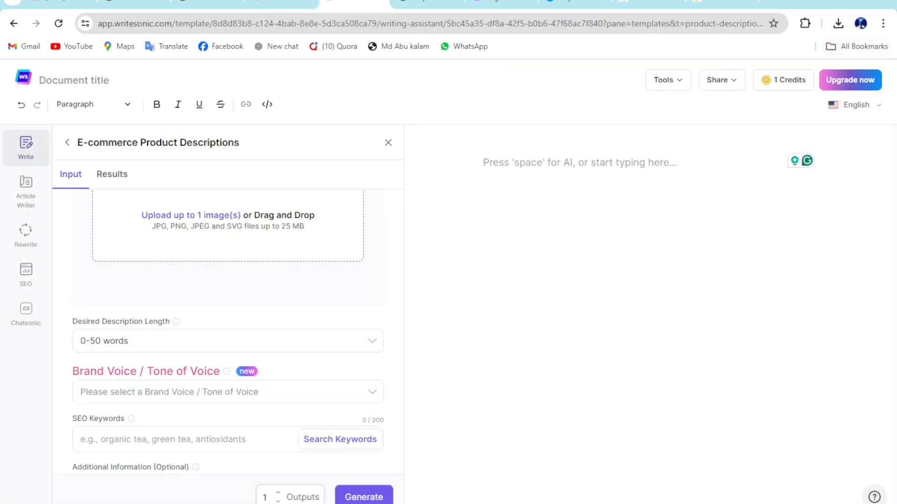
left_click(838, 23)
left_click_drag(731, 80, 164, 207)
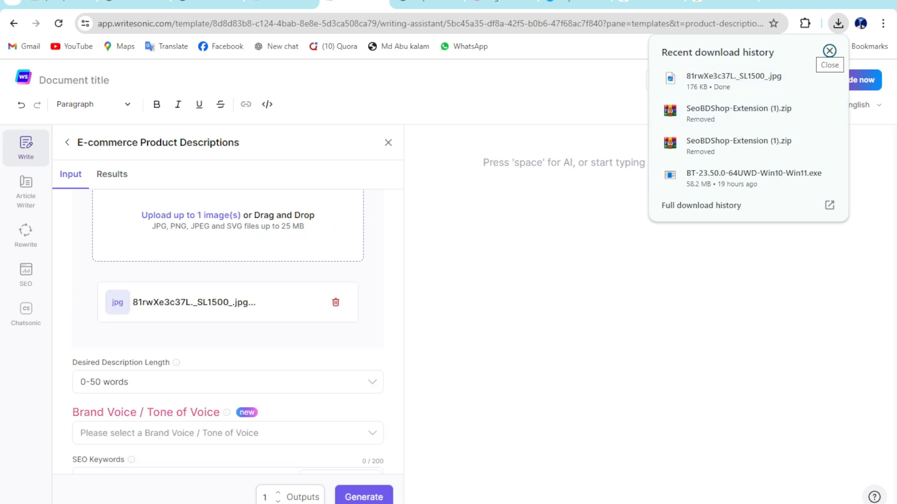
Set the Desired Description Length to 200-300 words.
scroll(227, 335, "down", 1)
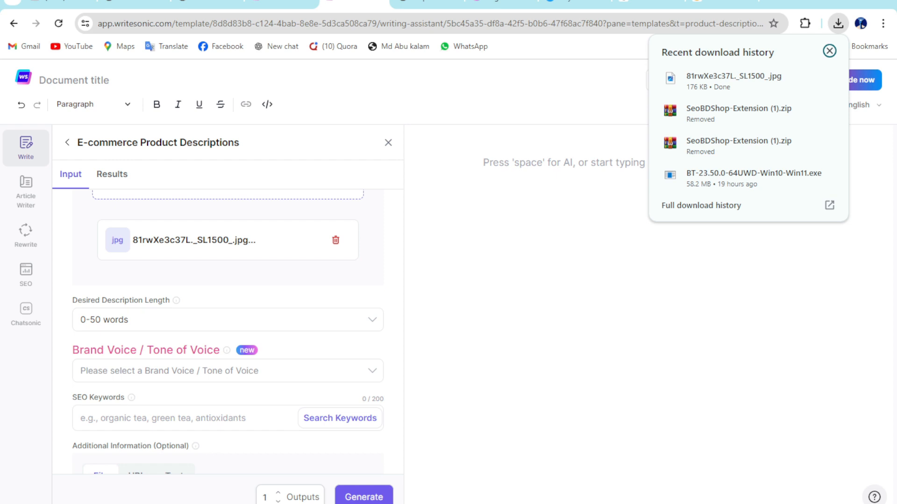
left_click(227, 320)
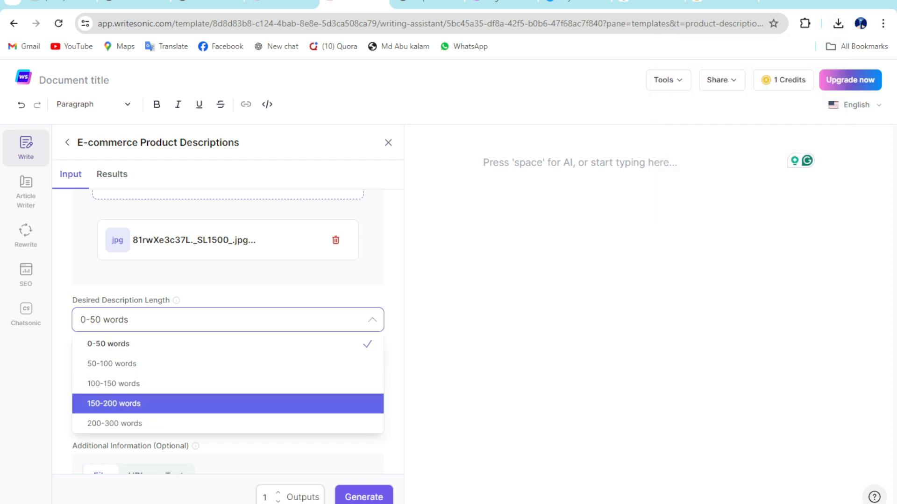
key("Return")
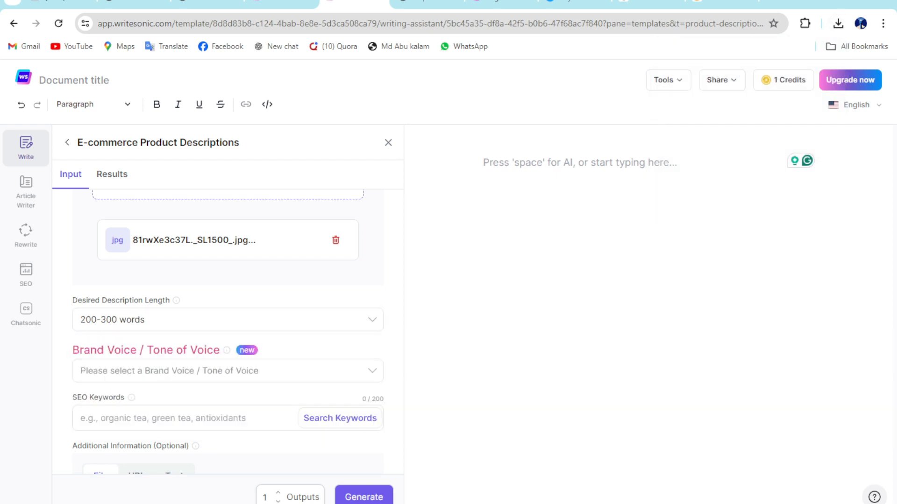
Close the enlarged product image on the Amazon page and return to the Writesonic form without choosing a brand voice.
scroll(228, 332, "down", 3)
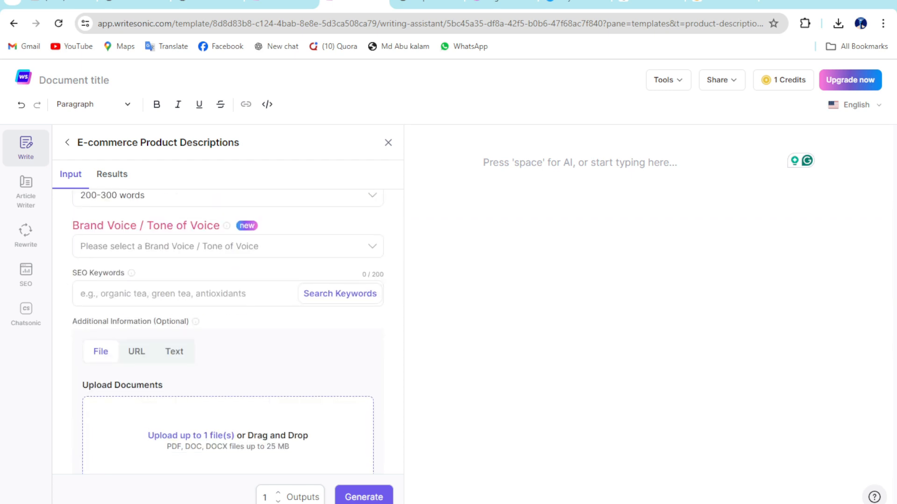
left_click(227, 246)
left_click(722, 1)
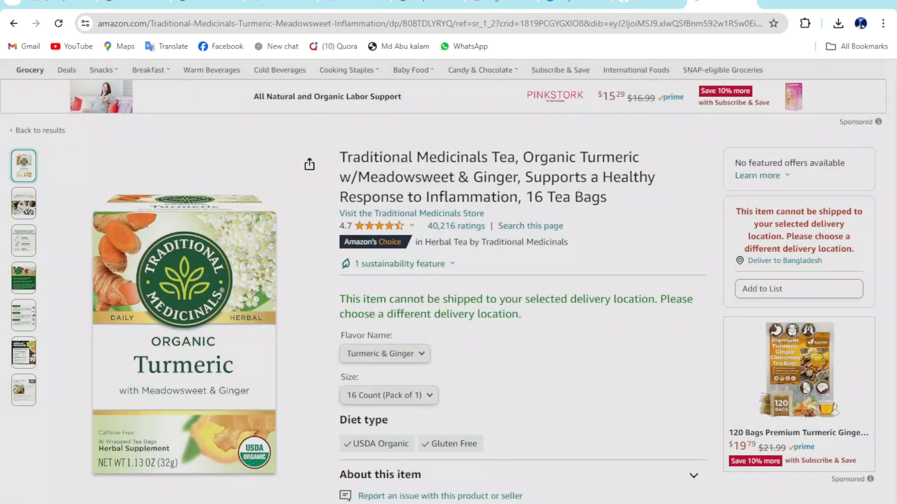
left_click(856, 118)
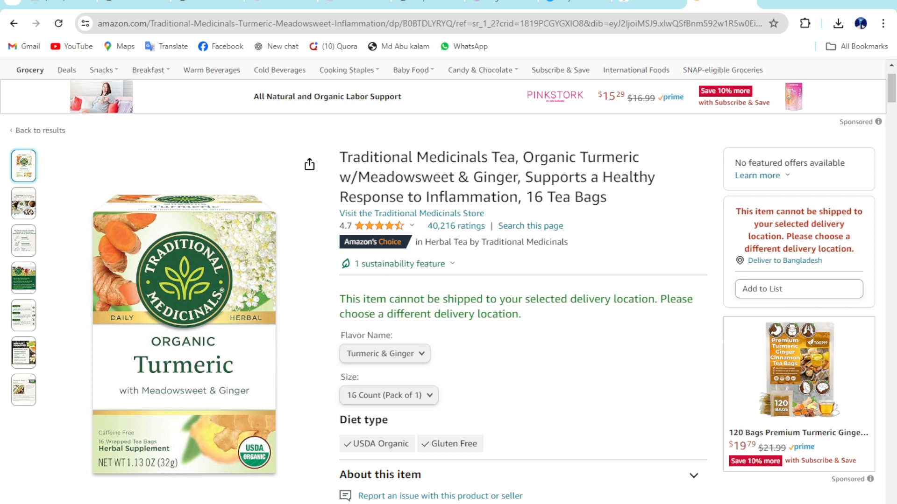
scroll(448, 280, "down", 4)
left_click(355, 2)
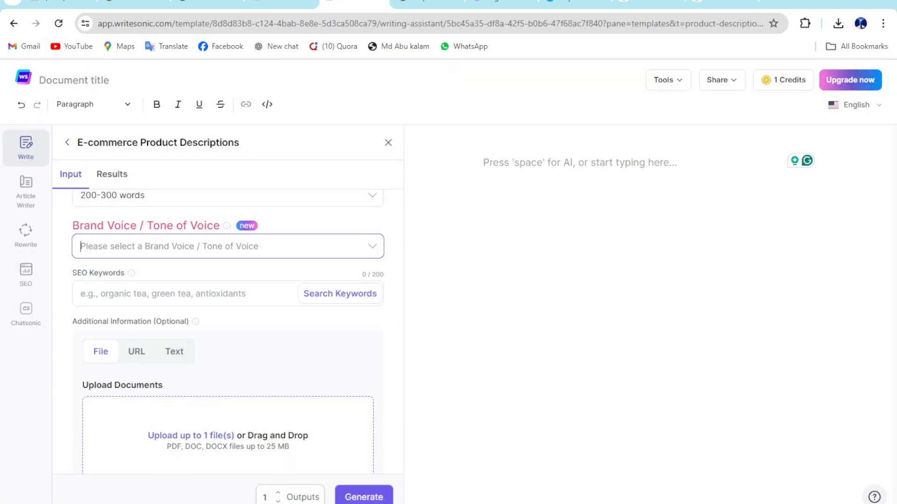
left_click(483, 163)
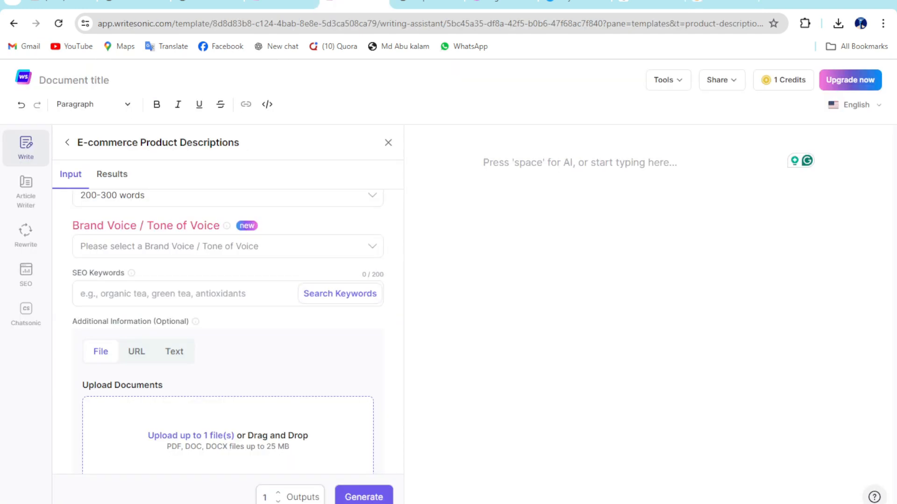
Copy "Medicinals Tea" from the Amazon product title into the form's SEO Keywords.
left_click(184, 294)
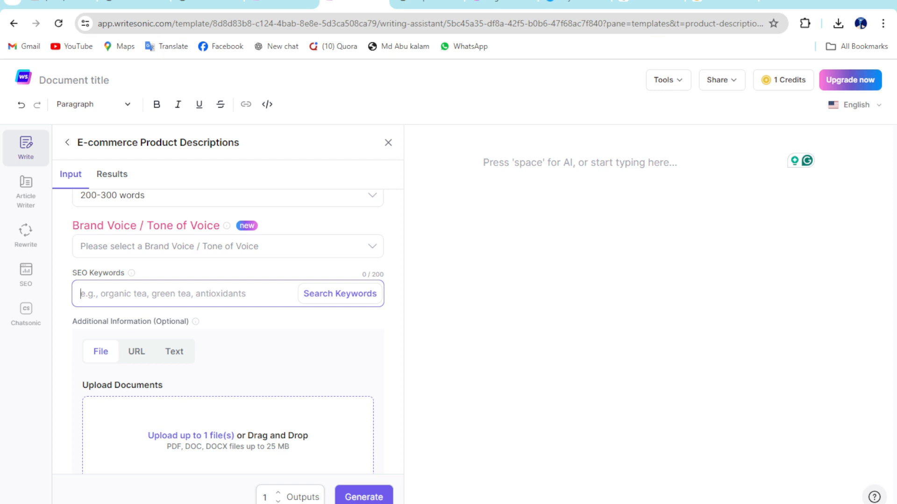
left_click(722, 2)
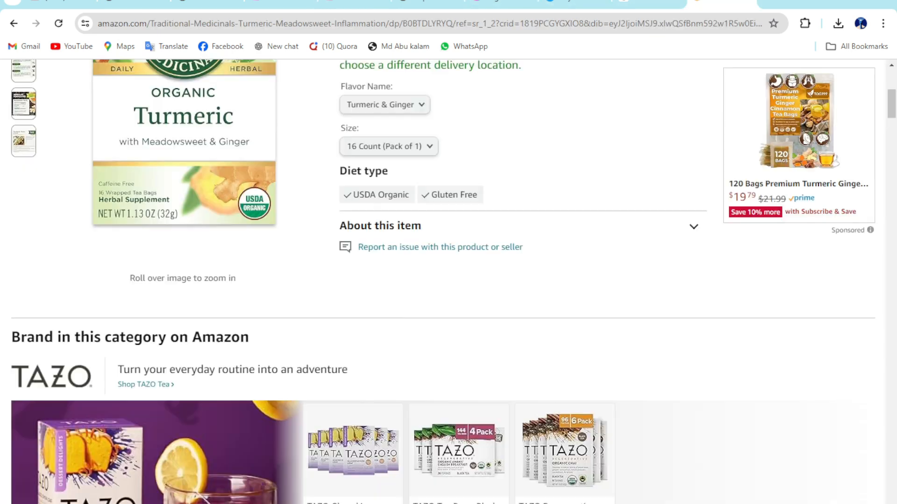
scroll(449, 280, "up", 5)
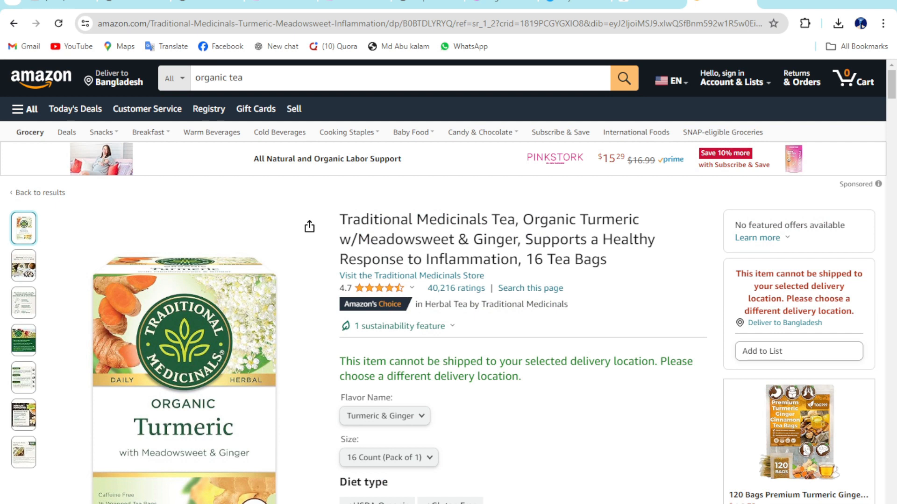
left_click_drag(417, 220, 515, 220)
right_click(483, 220)
left_click(509, 234)
left_click(355, 4)
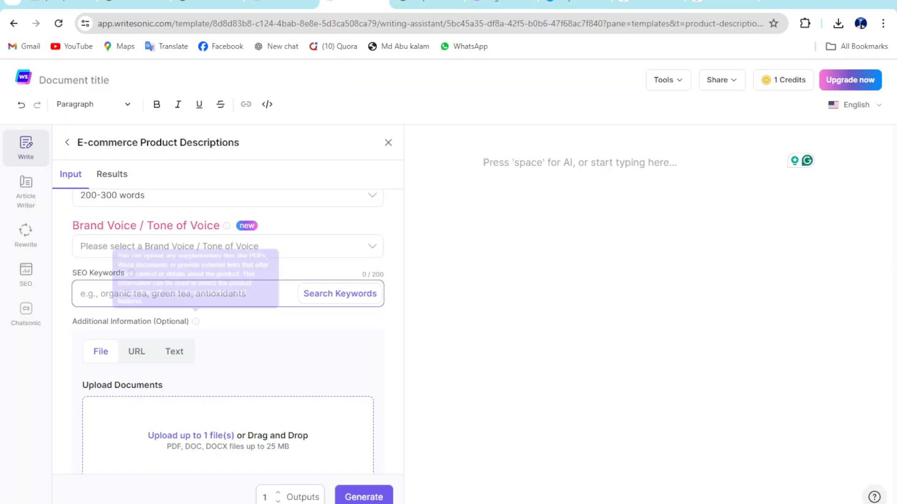
left_click(340, 293)
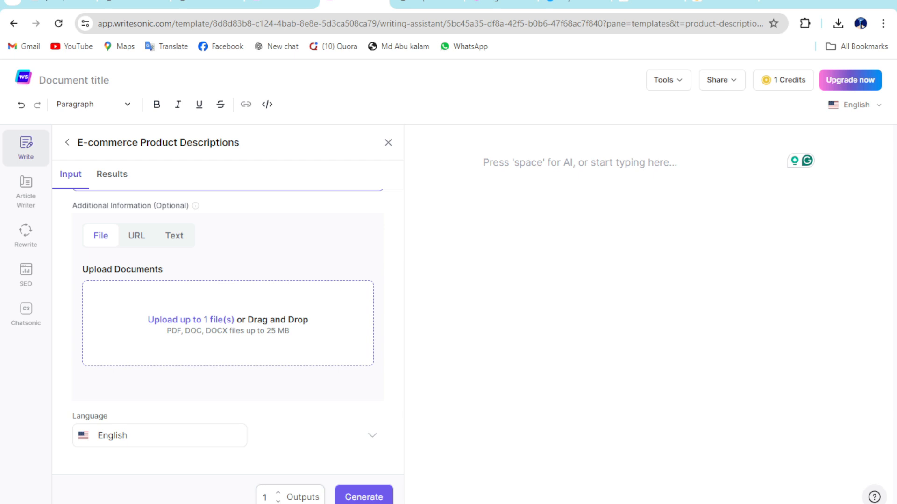
Review the completed form and generate one product description.
scroll(228, 322, "up", 10)
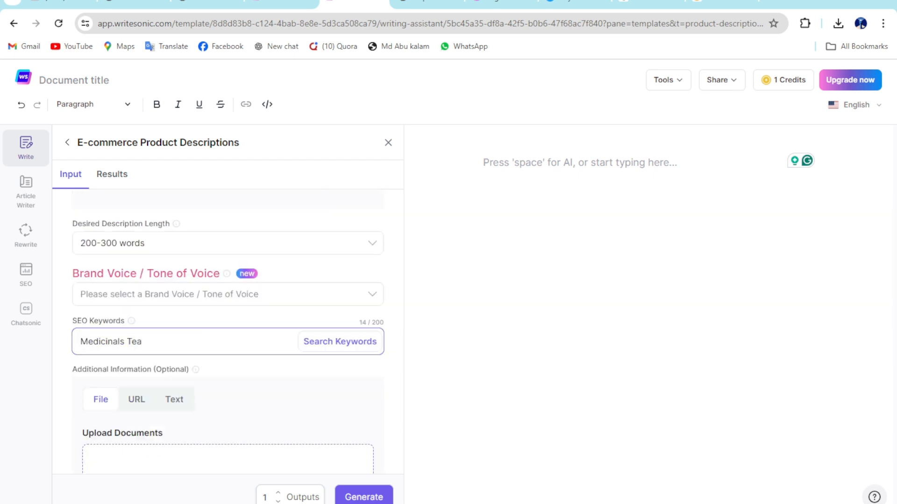
scroll(228, 322, "up", 2)
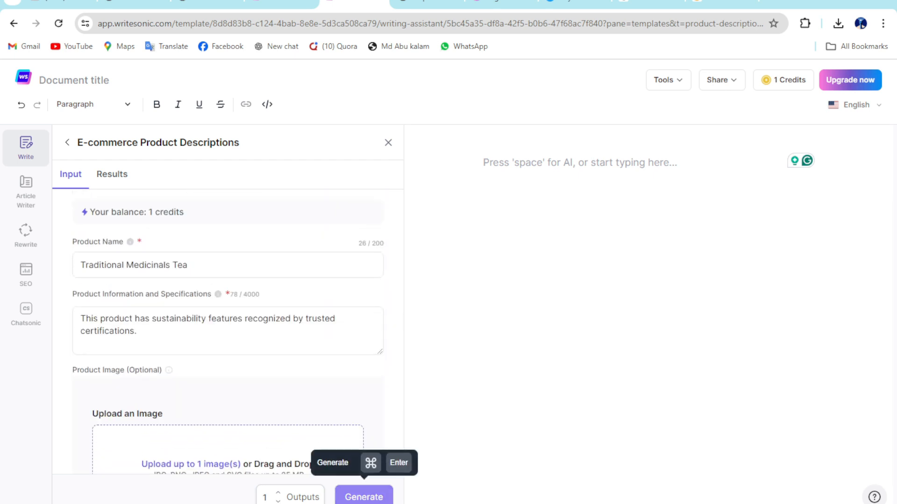
left_click(364, 497)
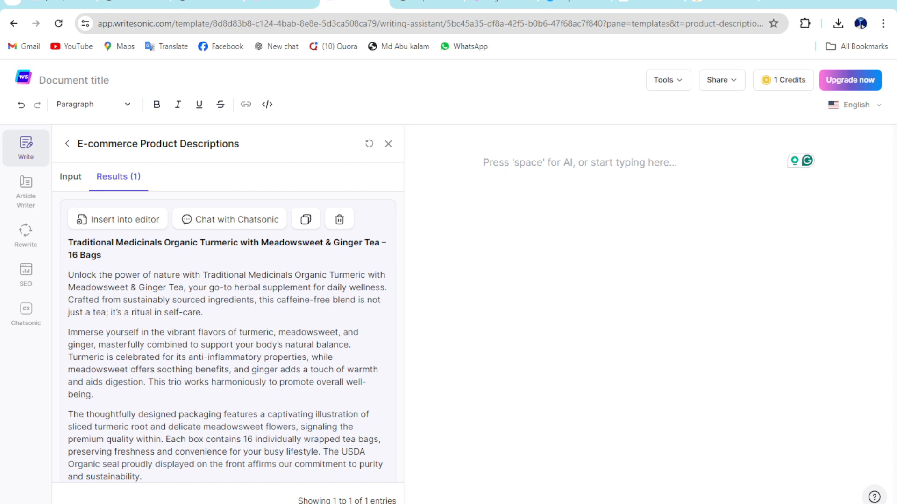
Copy the generated product description and paste it into the empty document editor.
scroll(228, 337, "down", 5)
scroll(228, 337, "up", 5)
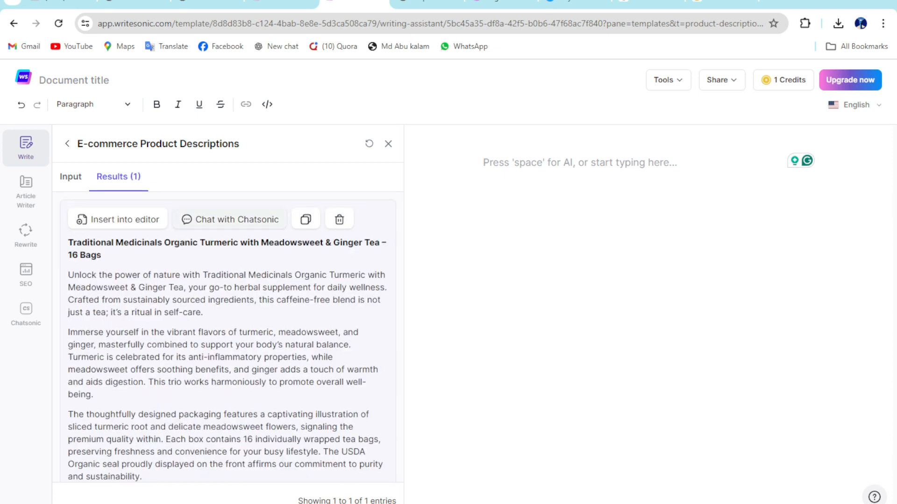
left_click(306, 219)
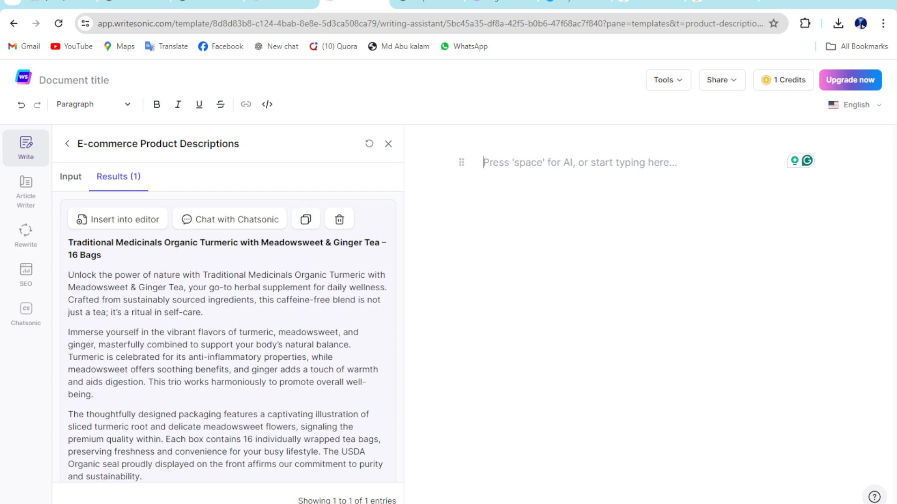
right_click(506, 166)
left_click(544, 303)
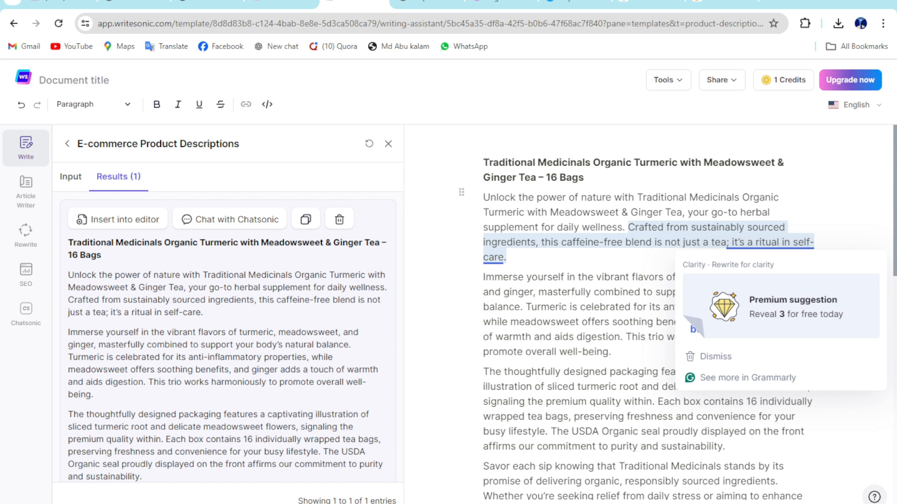
Review the pasted product description in the document and start a Chatsonic chat about the generated result.
left_click(507, 257)
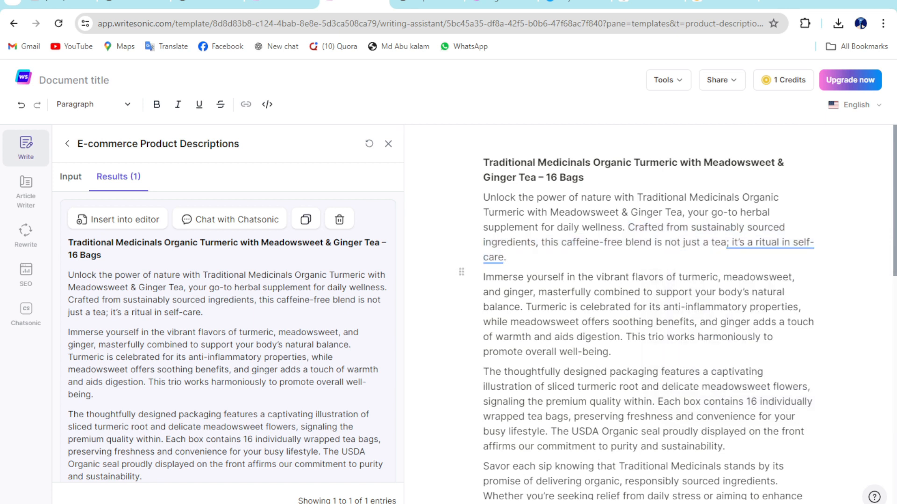
scroll(648, 313, "down", 9)
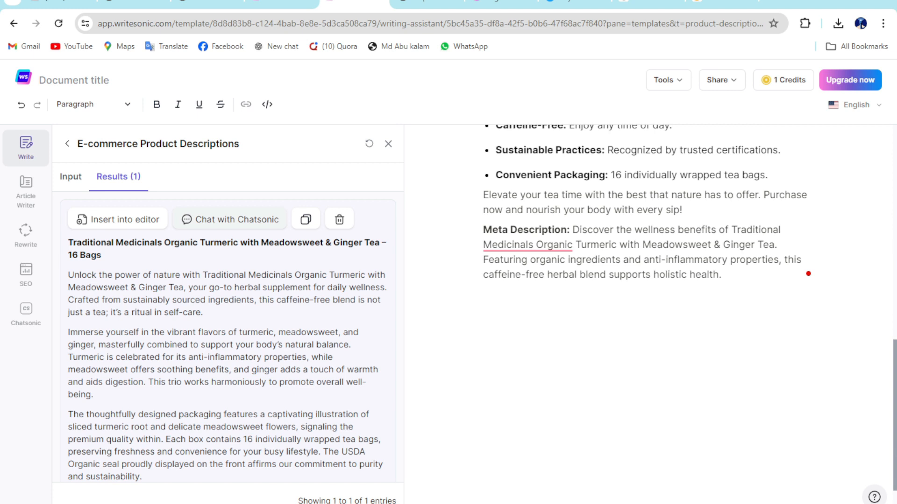
left_click(230, 220)
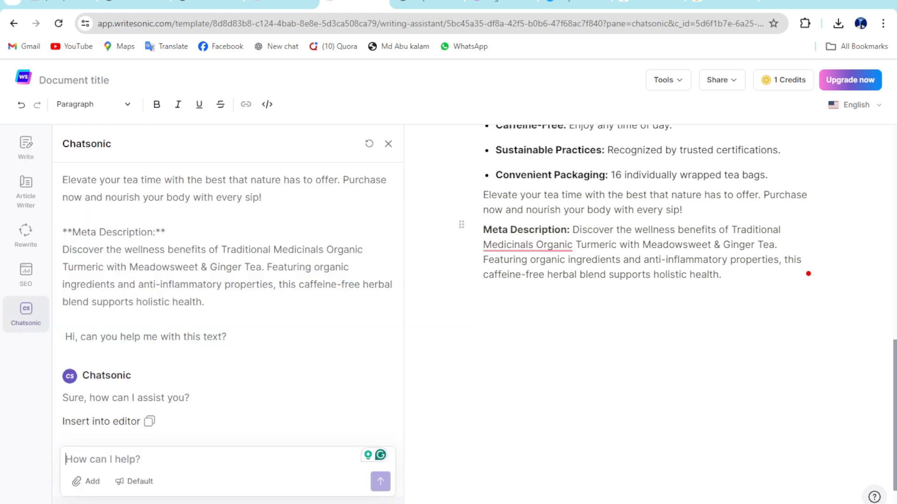
scroll(808, 273, "up", 5)
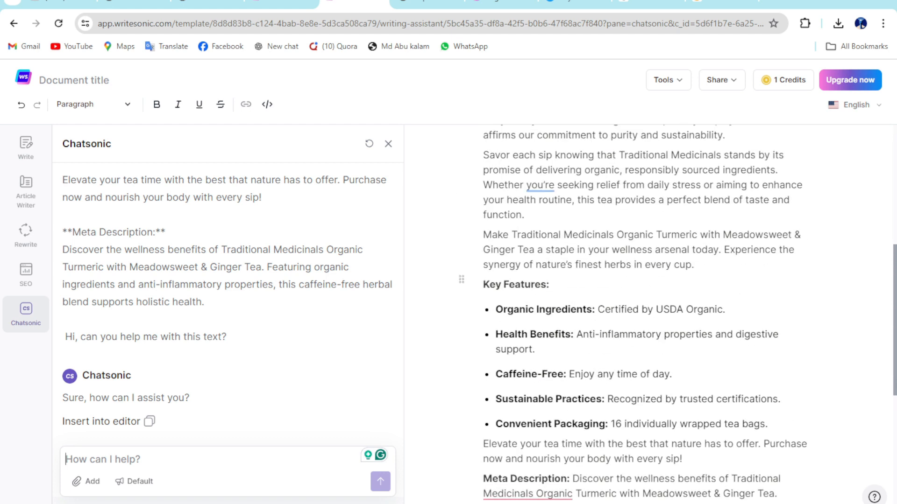
scroll(644, 299, "up", 4)
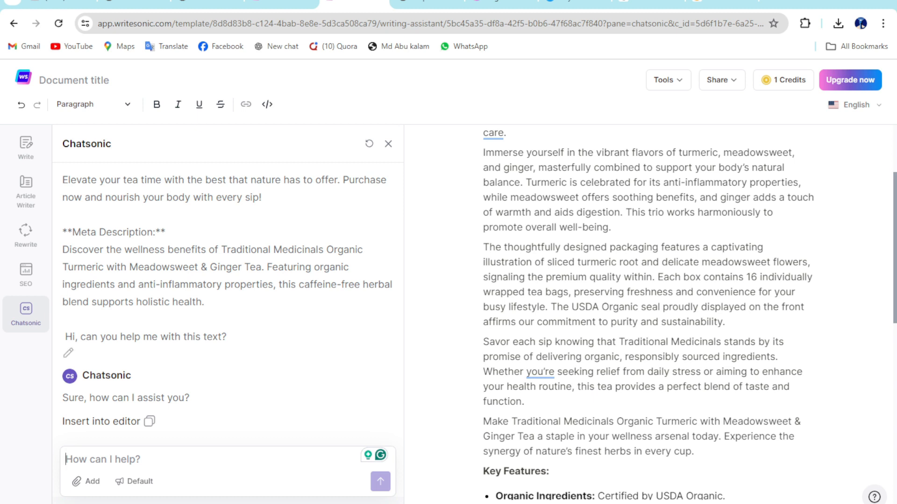
scroll(461, 242, "down", 5)
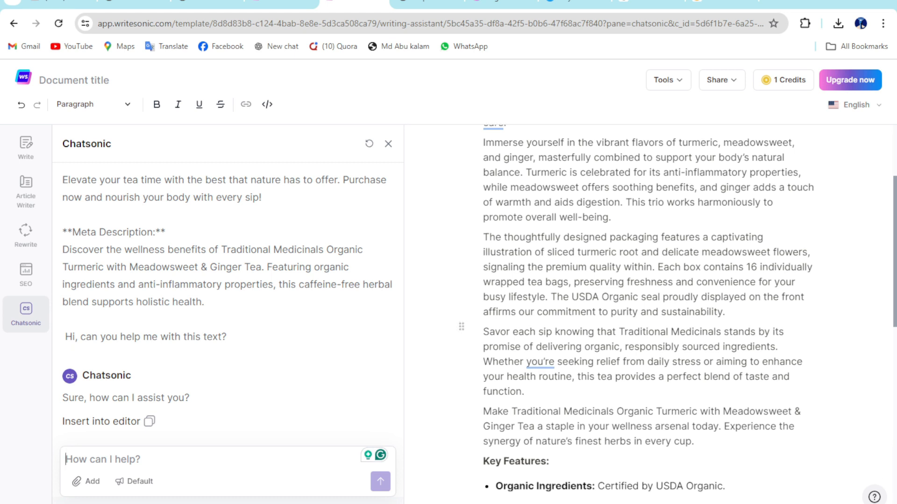
scroll(689, 308, "down", 5)
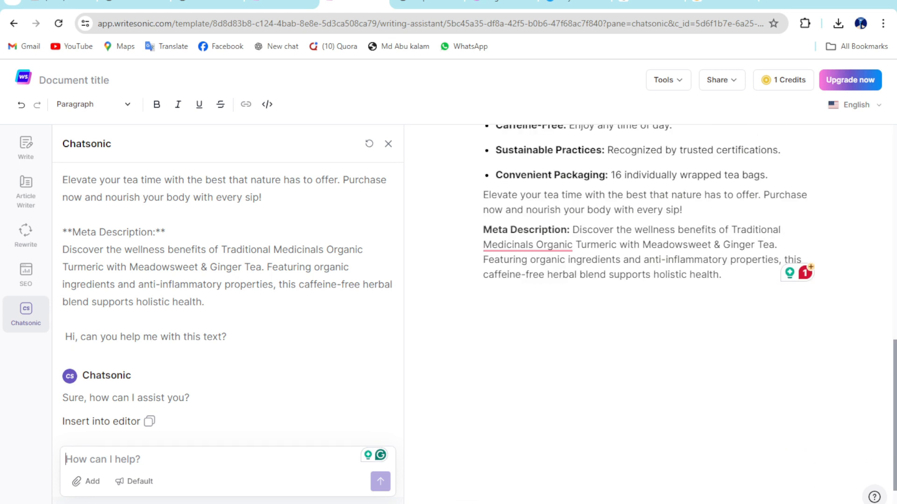
Send Chatsonic the request "plz remove meta description".
type("plz remove ")
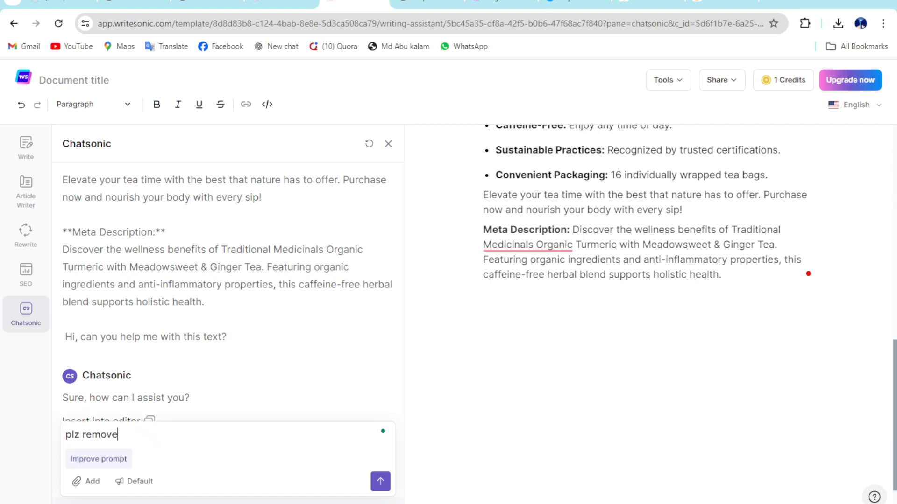
type("meta description")
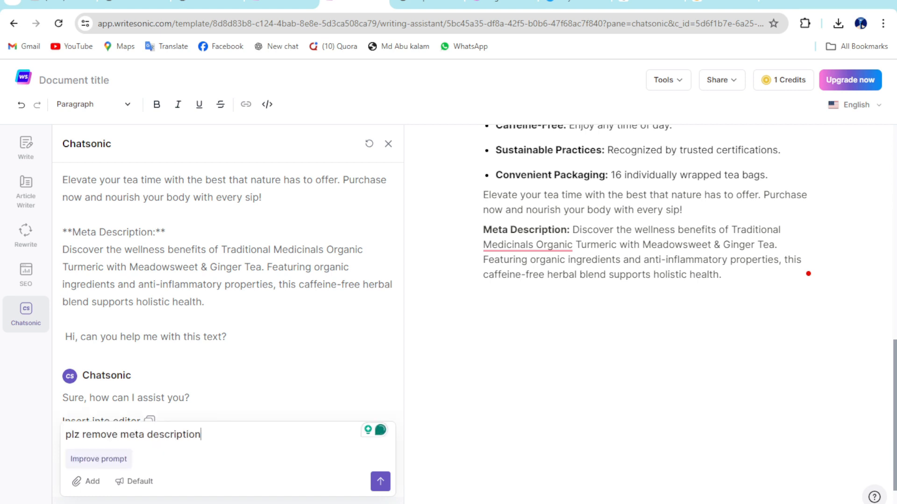
left_click(380, 481)
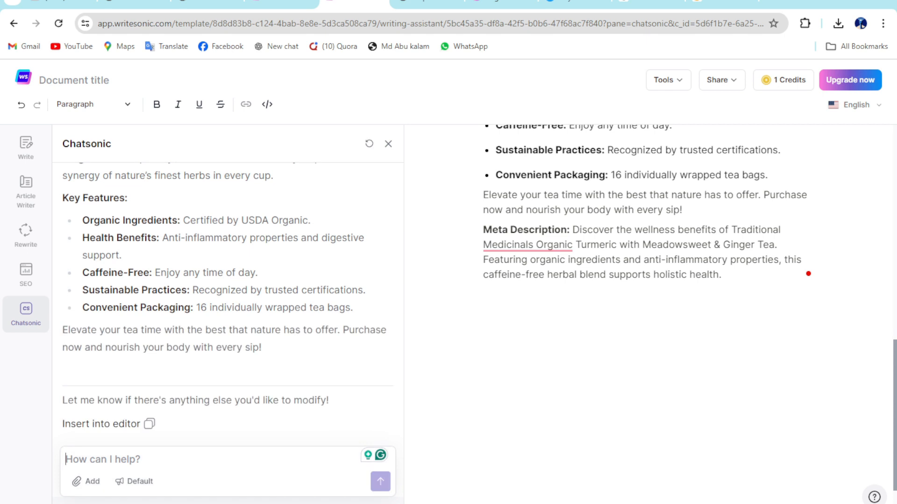
Copy Chatsonic's revised description, from the product title through the closing purchase line, and paste it into a maximized blank Notepad file.
scroll(228, 299, "up", 5)
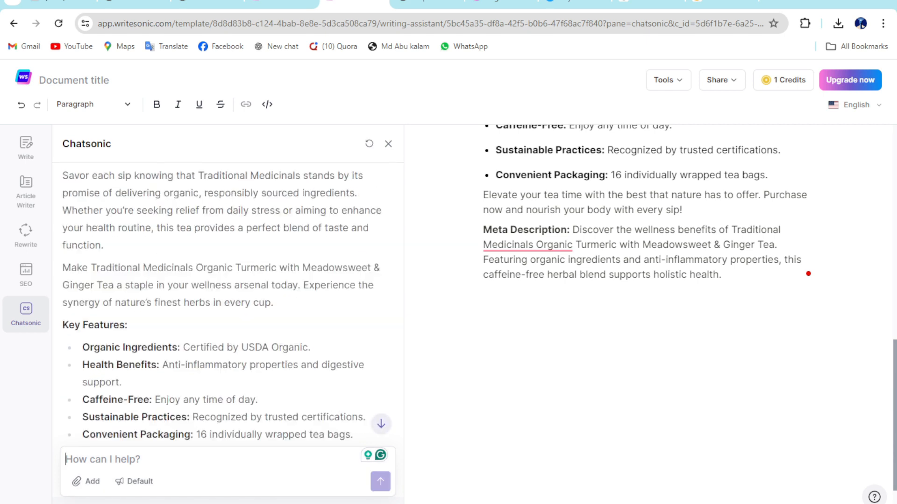
scroll(228, 299, "up", 6)
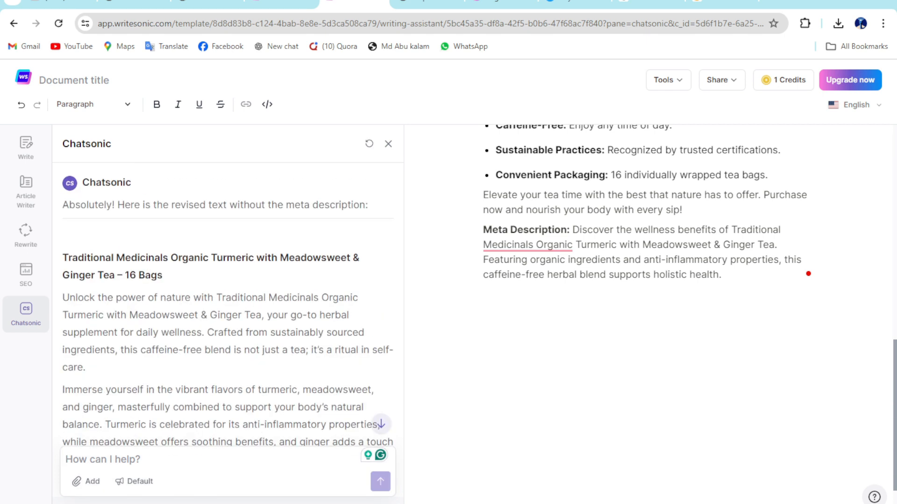
key("alt+Tab")
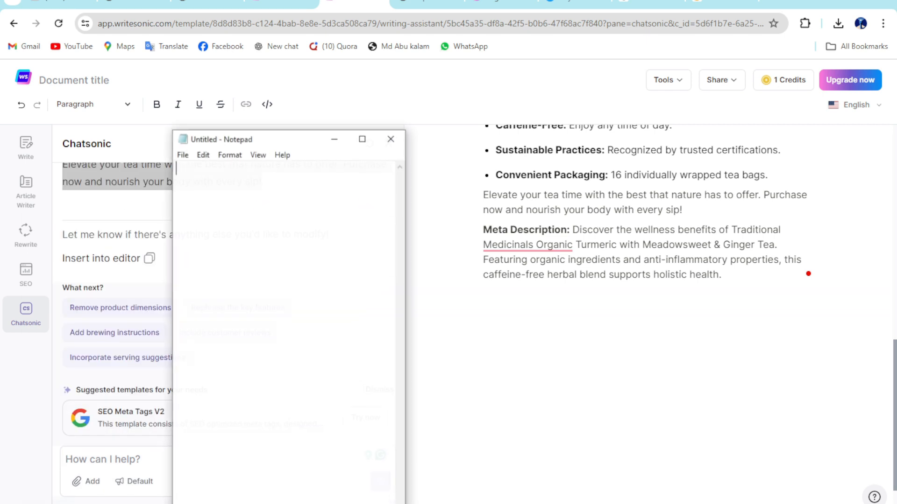
left_click(362, 139)
right_click(152, 74)
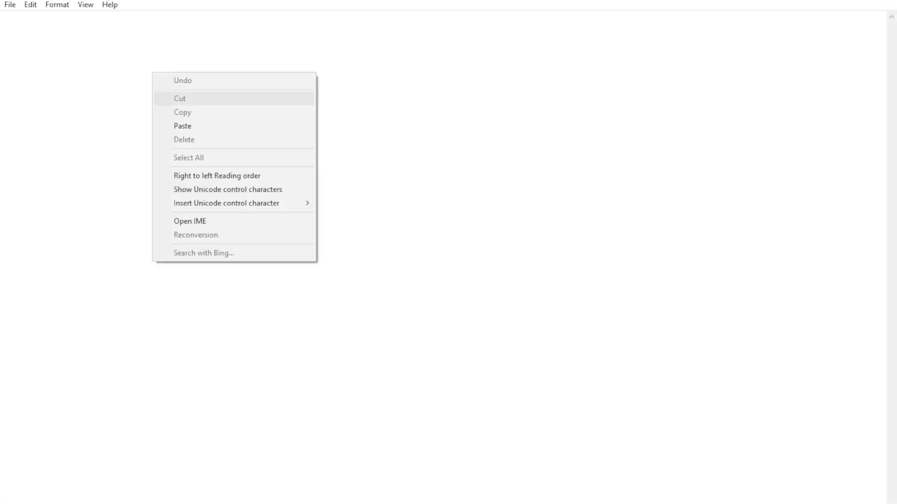
left_click(182, 126)
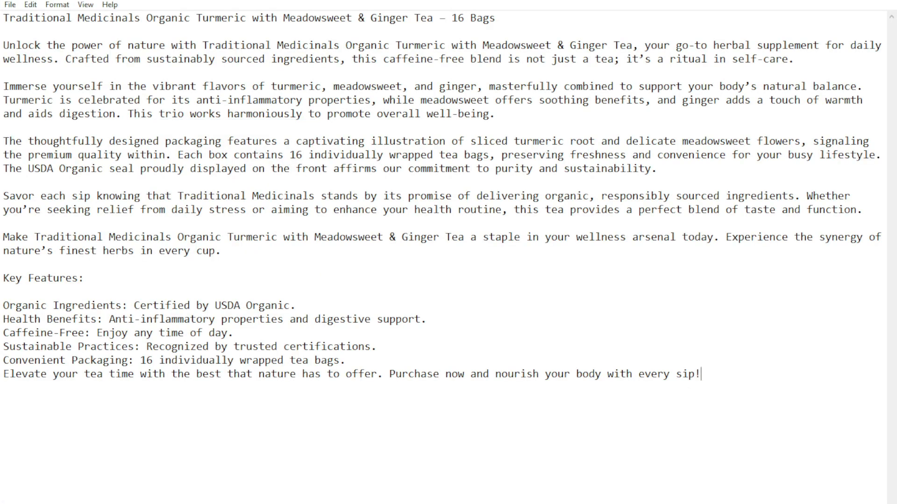
Return to Writesonic and look over the product description in the document editor from its title to the key features.
key("alt+Tab")
scroll(648, 299, "up", 10)
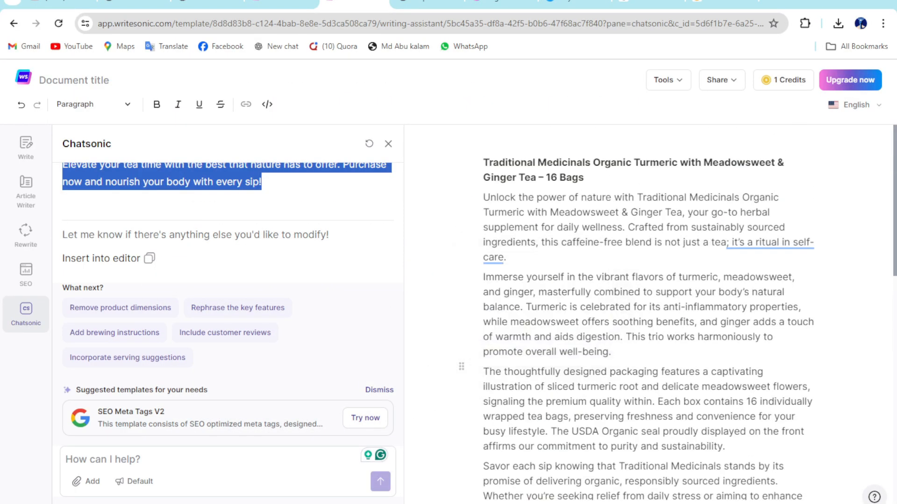
scroll(648, 313, "down", 5)
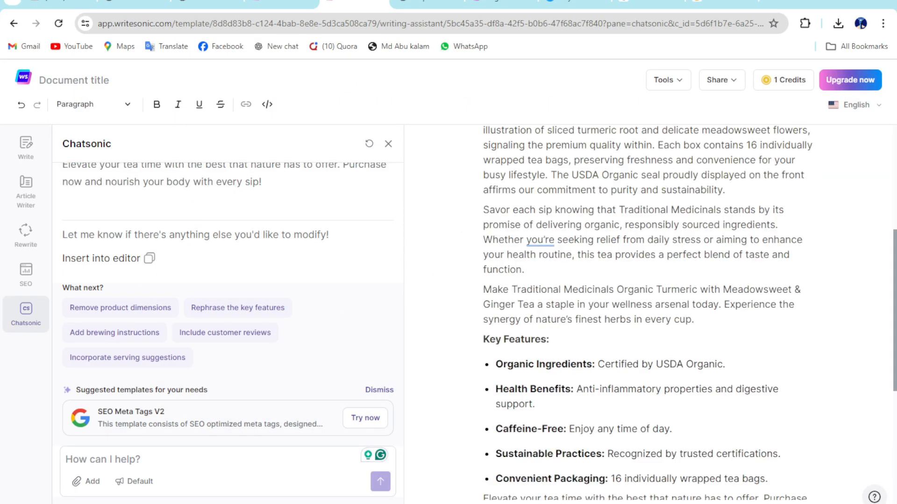